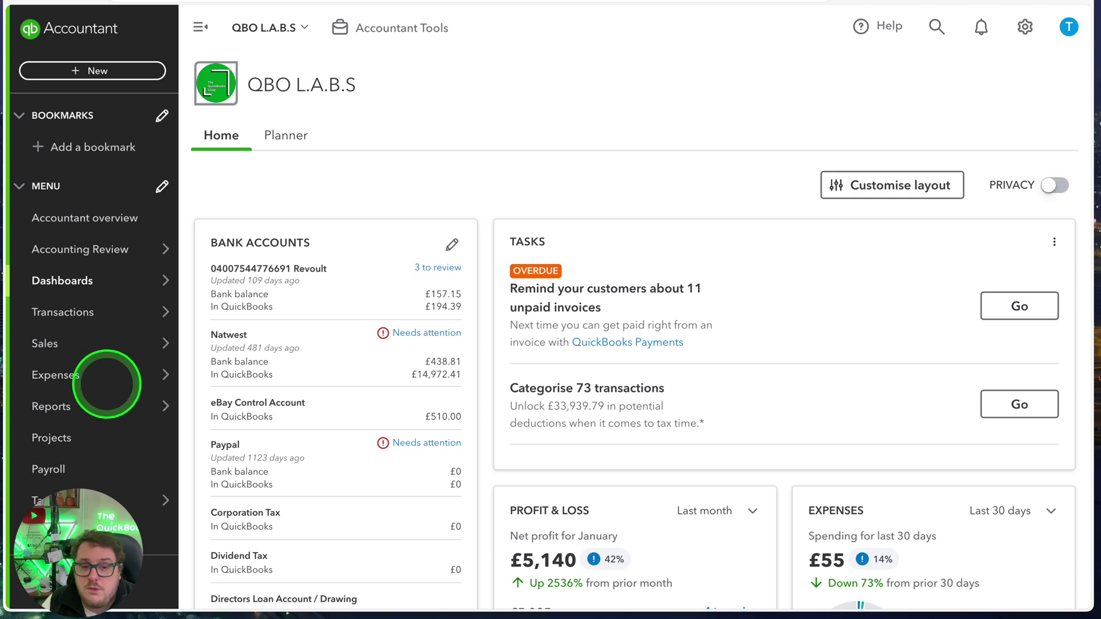
# Open the bank transactions and check the feed status of the Revolut, Natwest, Paypal and Business Bank accounts.
pyautogui.click(78, 315)
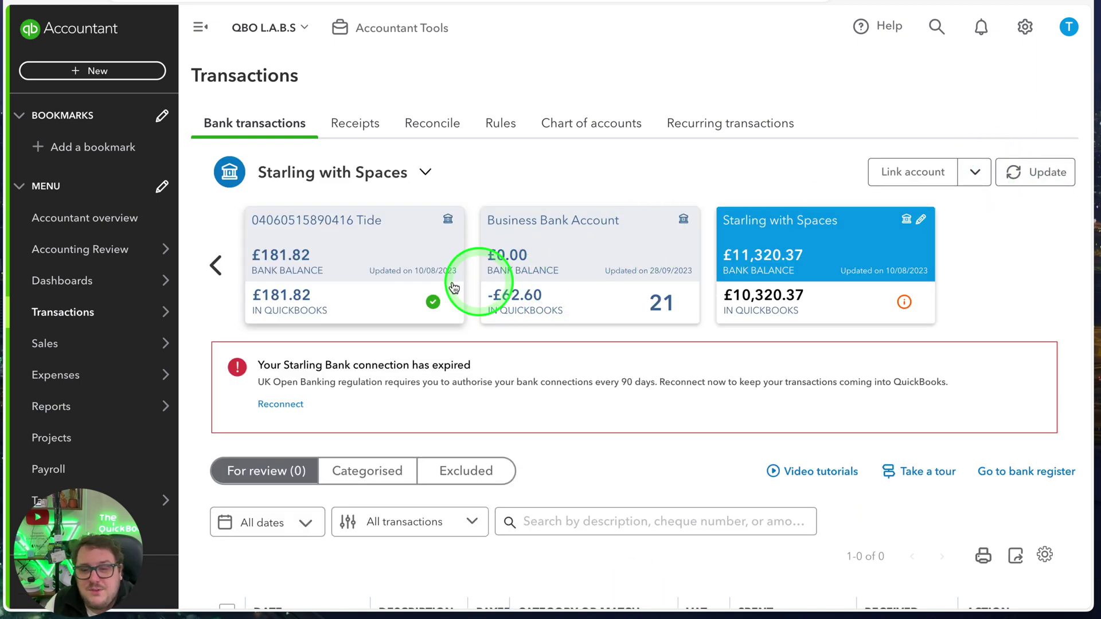
pyautogui.click(227, 274)
pyautogui.click(228, 277)
pyautogui.click(229, 277)
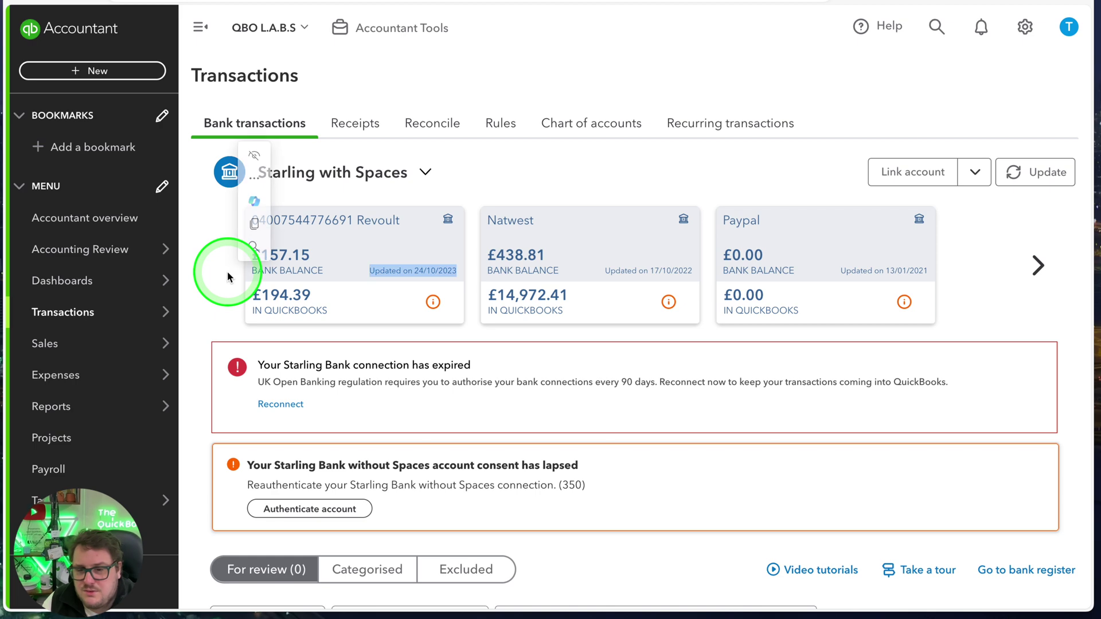
pyautogui.click(381, 255)
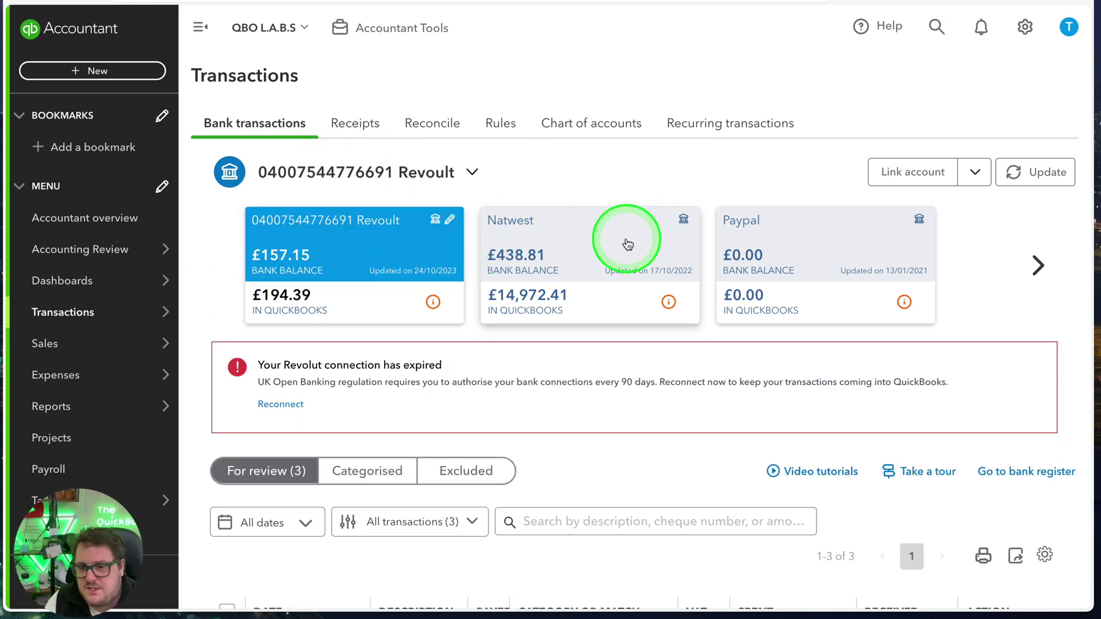
pyautogui.click(682, 245)
pyautogui.click(861, 253)
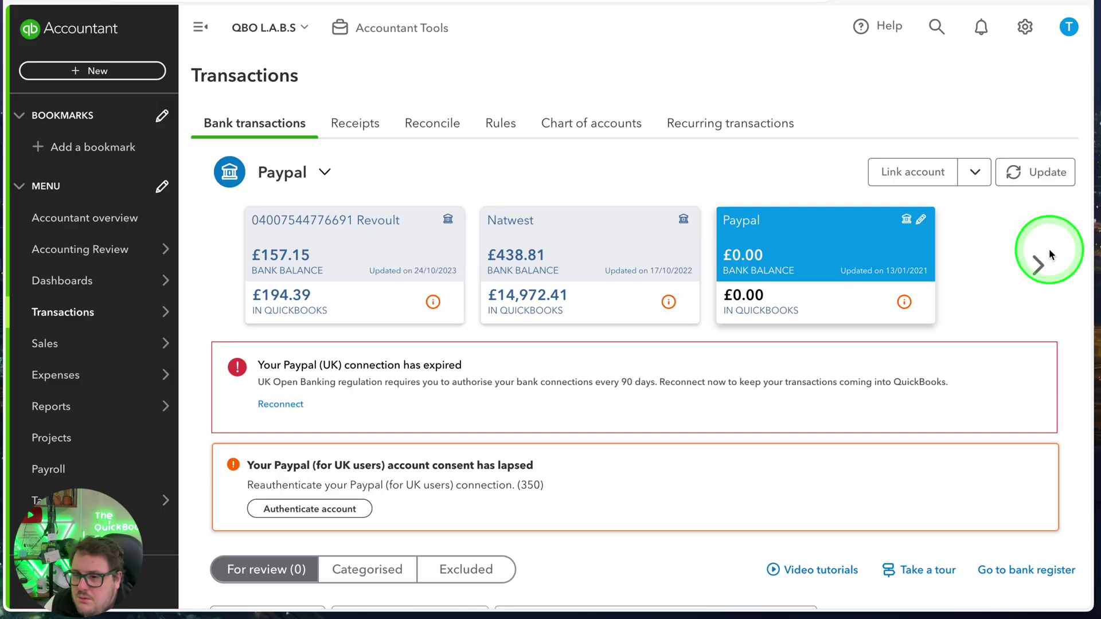
pyautogui.click(1047, 265)
pyautogui.click(1048, 266)
pyautogui.click(609, 246)
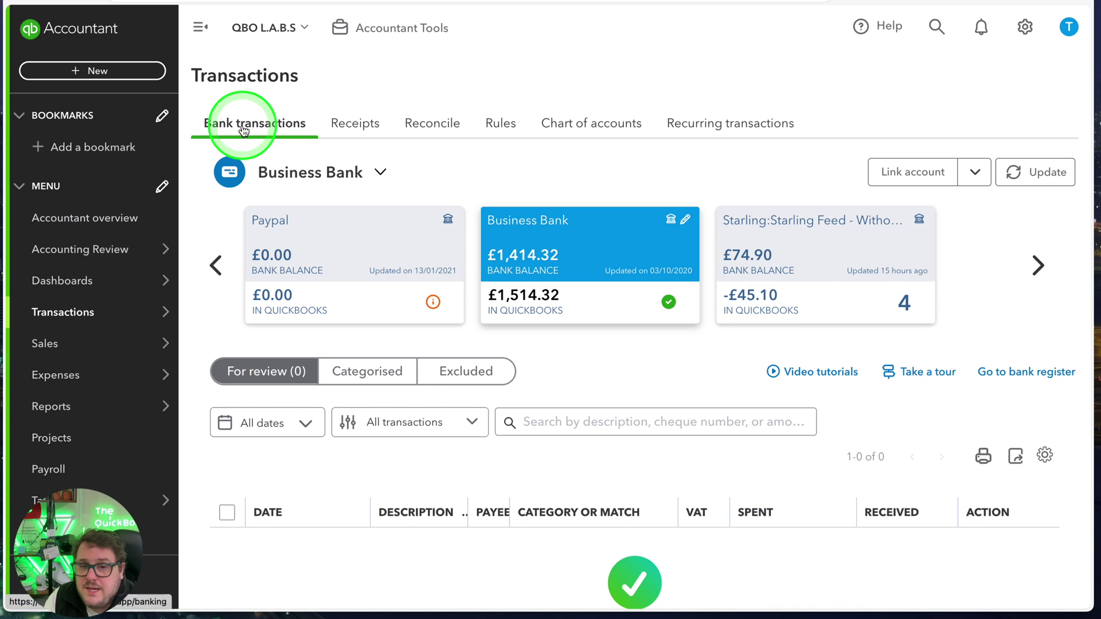
# Open the reconciliation page, choose Business Bank Account as the account to reconcile, and look through the available accounts.
pyautogui.click(439, 130)
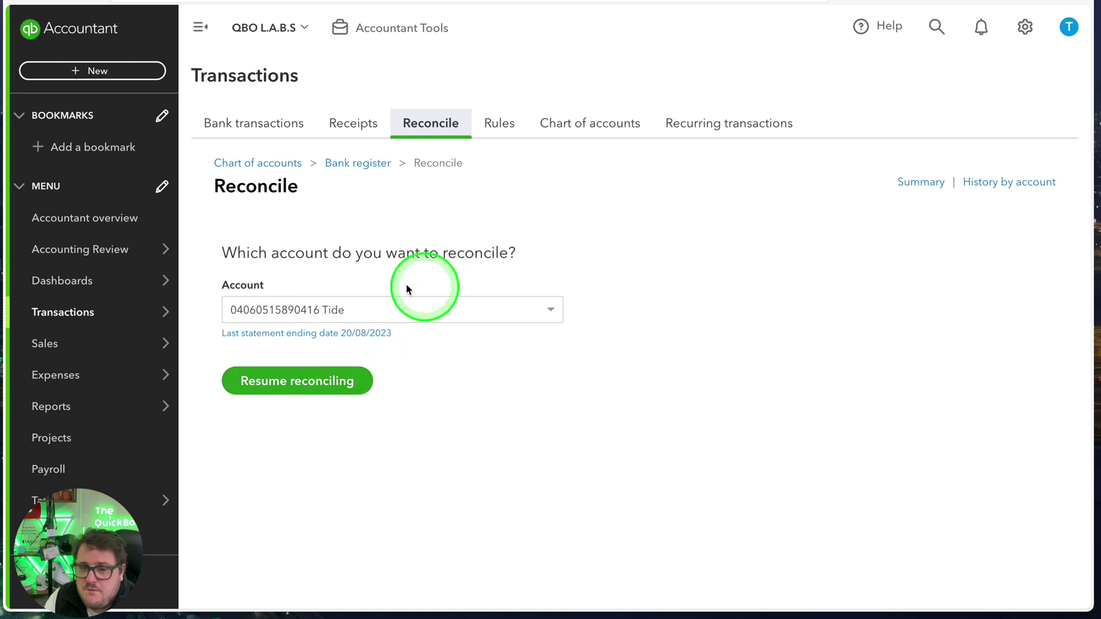
pyautogui.click(396, 317)
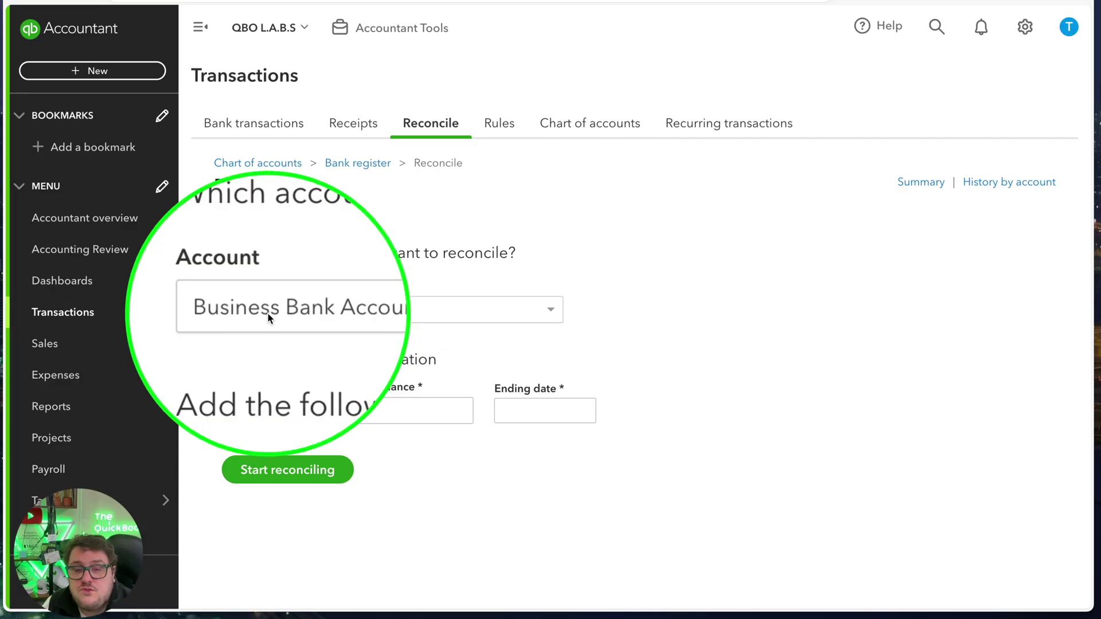
pyautogui.click(386, 311)
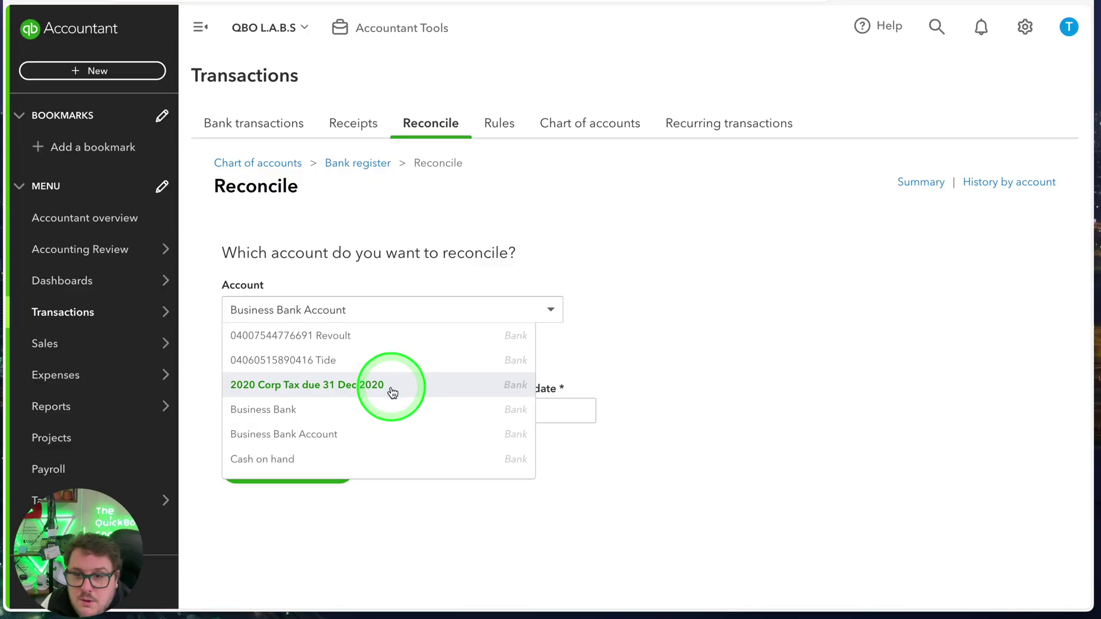
pyautogui.scroll(-5, 392, 395)
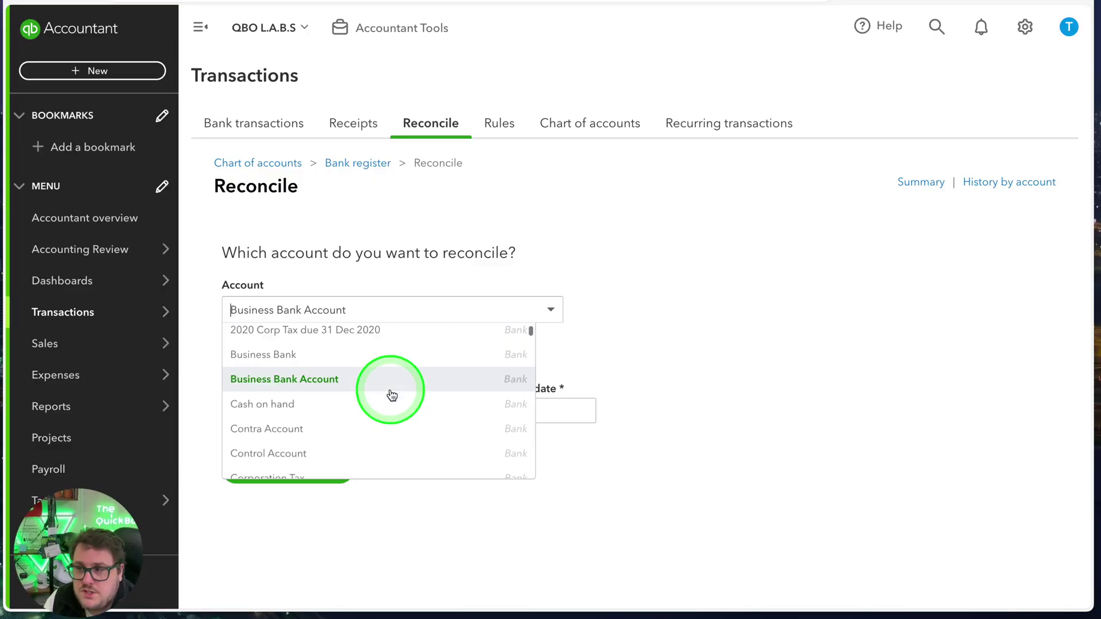
pyautogui.scroll(-15, 392, 396)
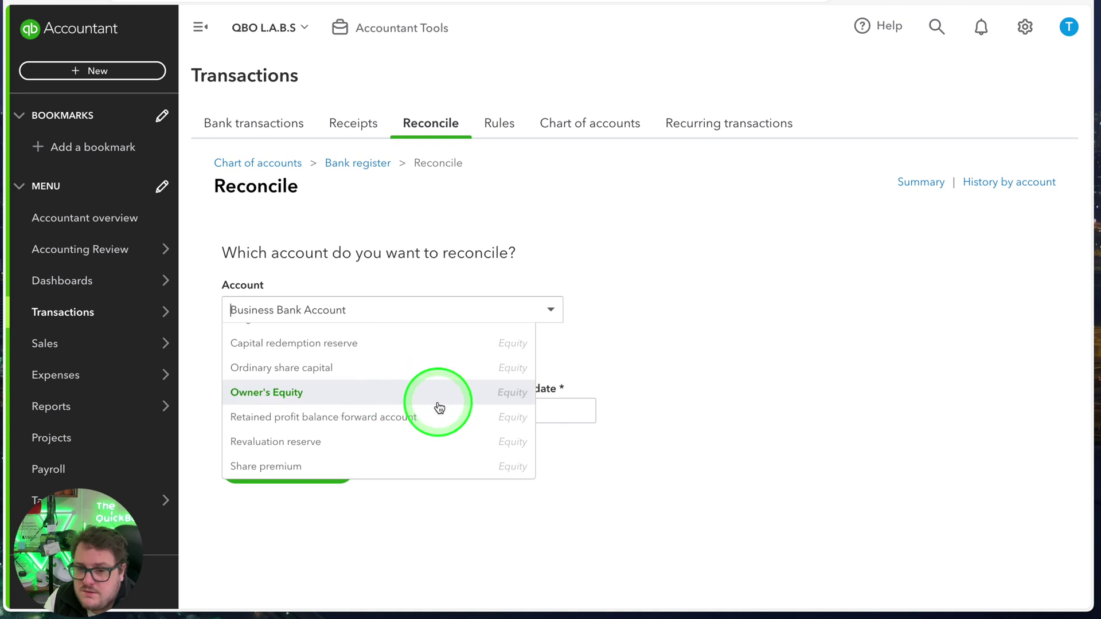
pyautogui.scroll(20, 439, 407)
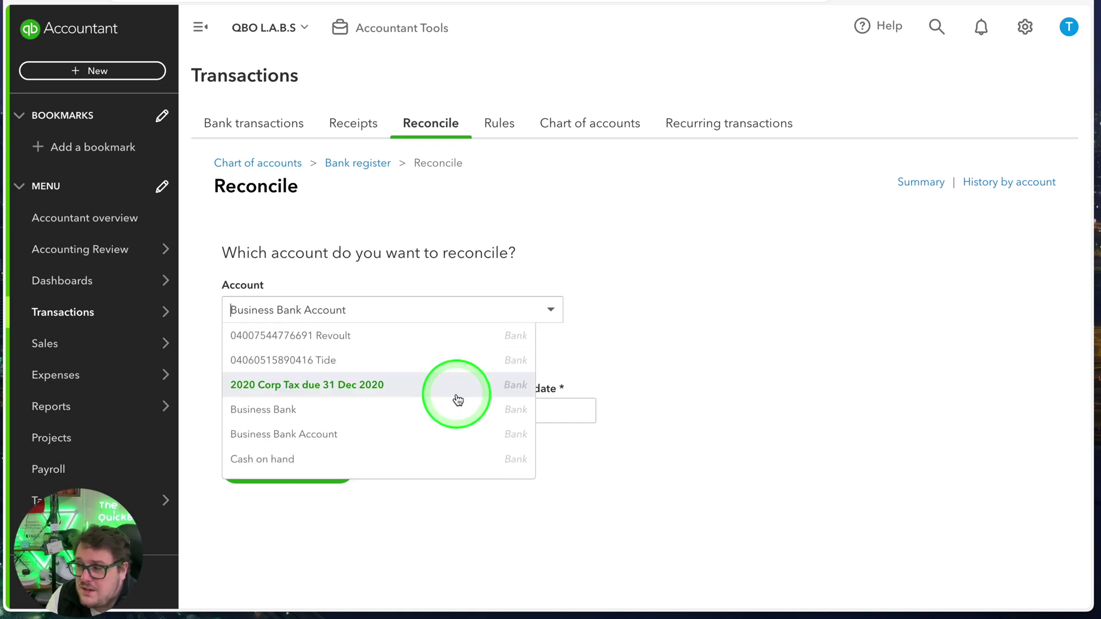
pyautogui.click(853, 310)
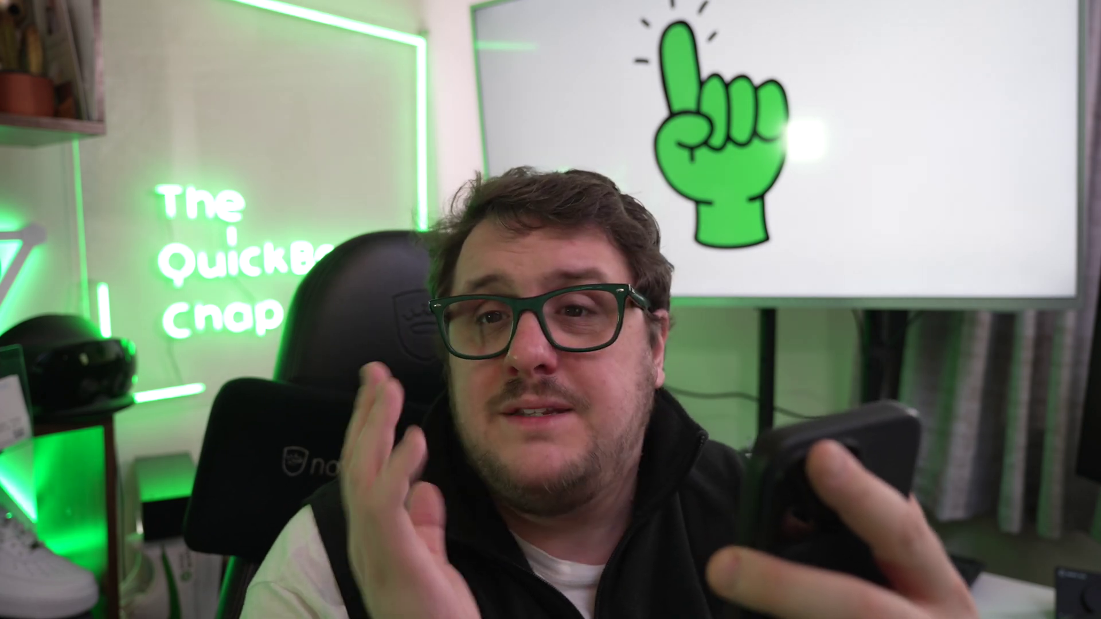
# Start reconciling with an ending balance of 61,808.06 and an ending date of 10/02/2024.
pyautogui.click(402, 400)
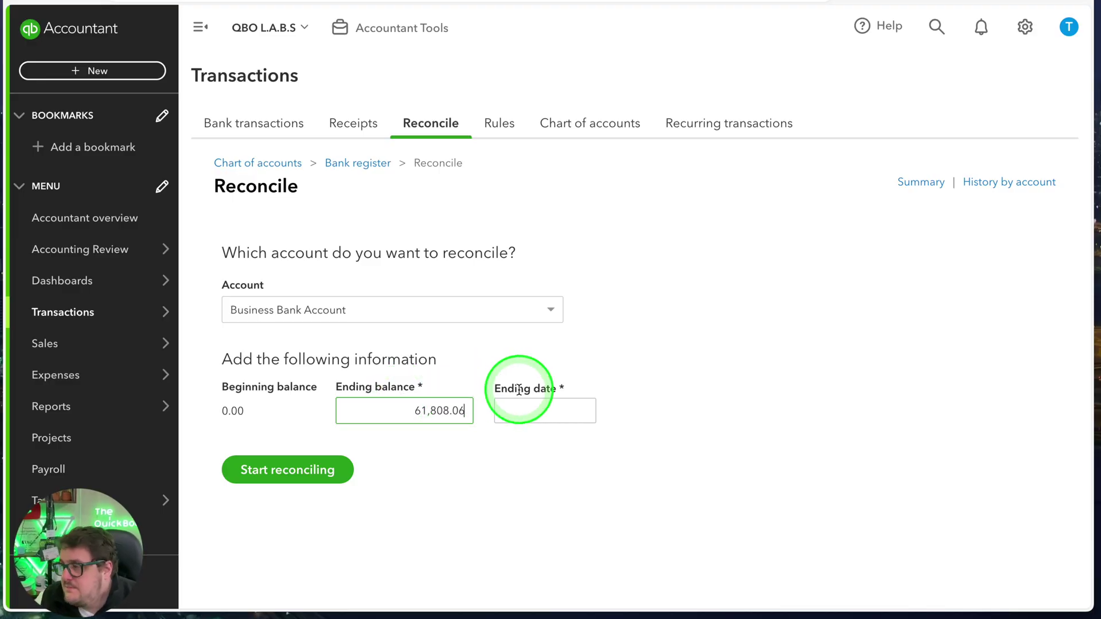
pyautogui.click(508, 401)
pyautogui.write('10/02/2024')
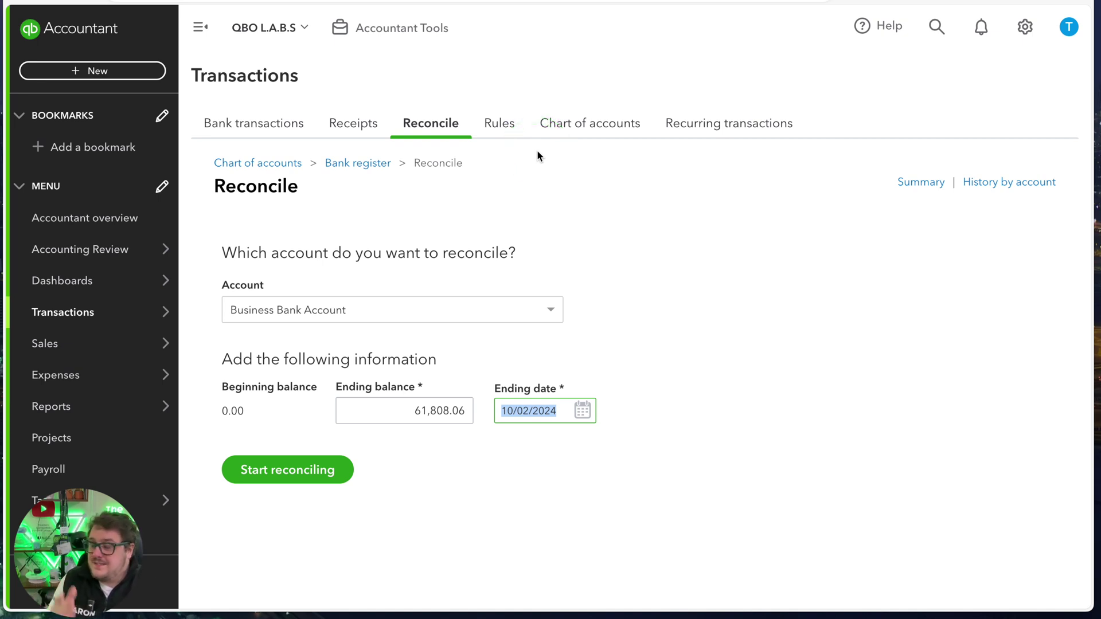
pyautogui.click(698, 378)
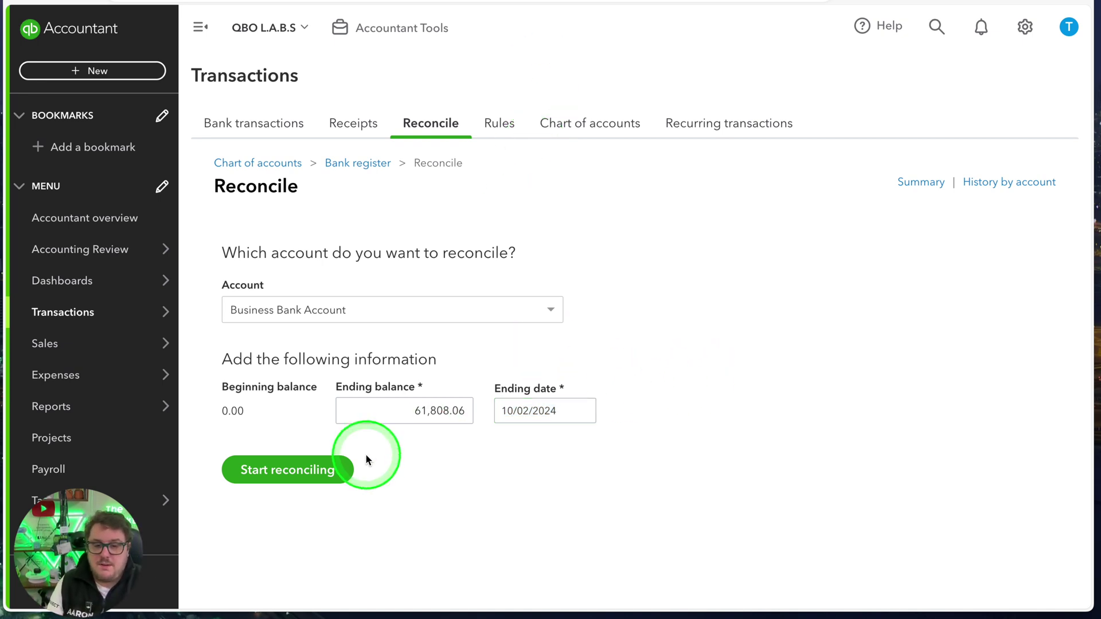
pyautogui.click(290, 475)
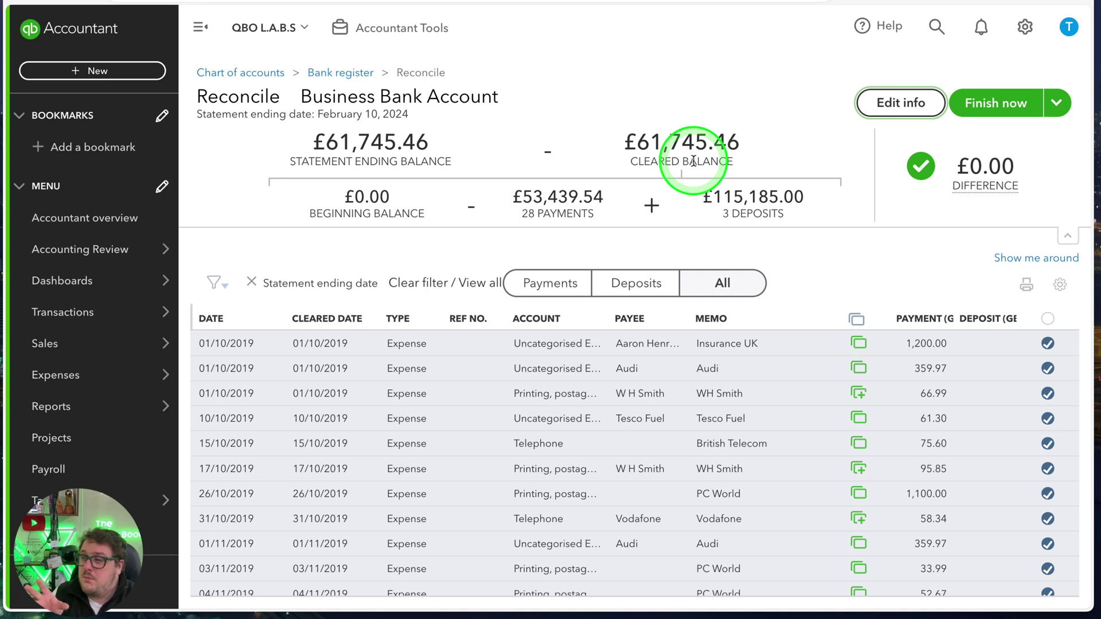
# Compare the statement ending balance with the cleared balance, check the difference, and review the listed transactions.
pyautogui.moveTo(982, 188)
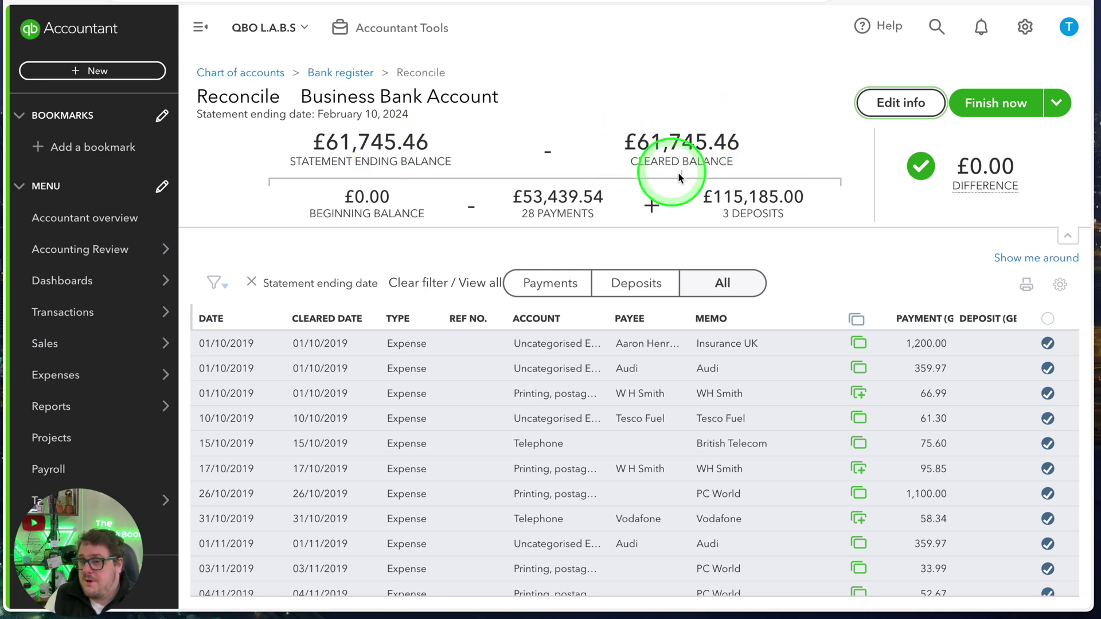
pyautogui.moveTo(949, 167)
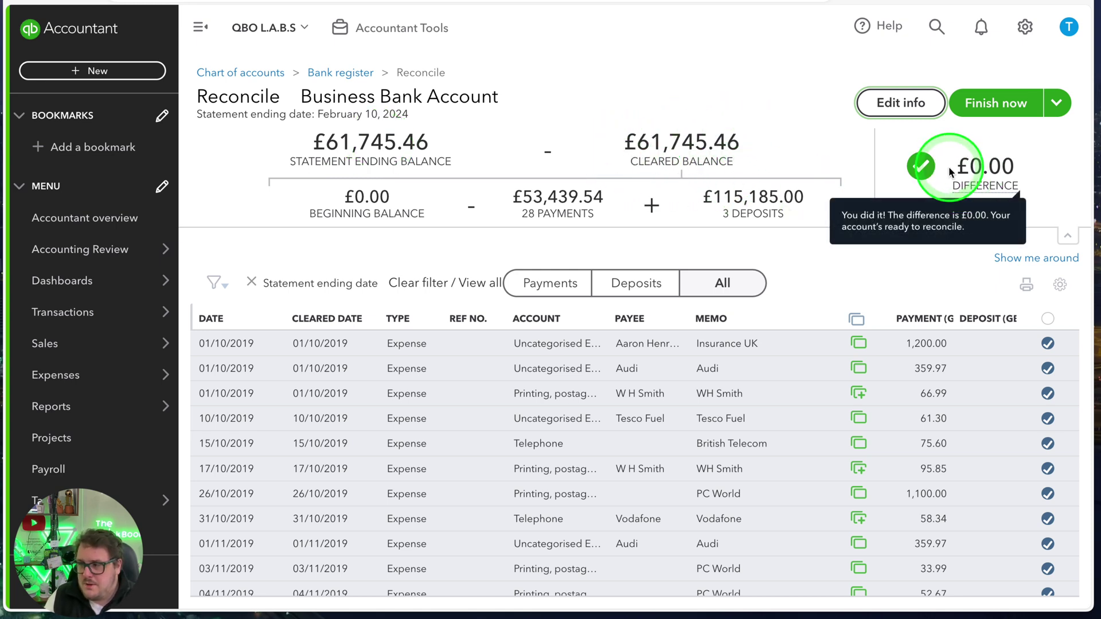
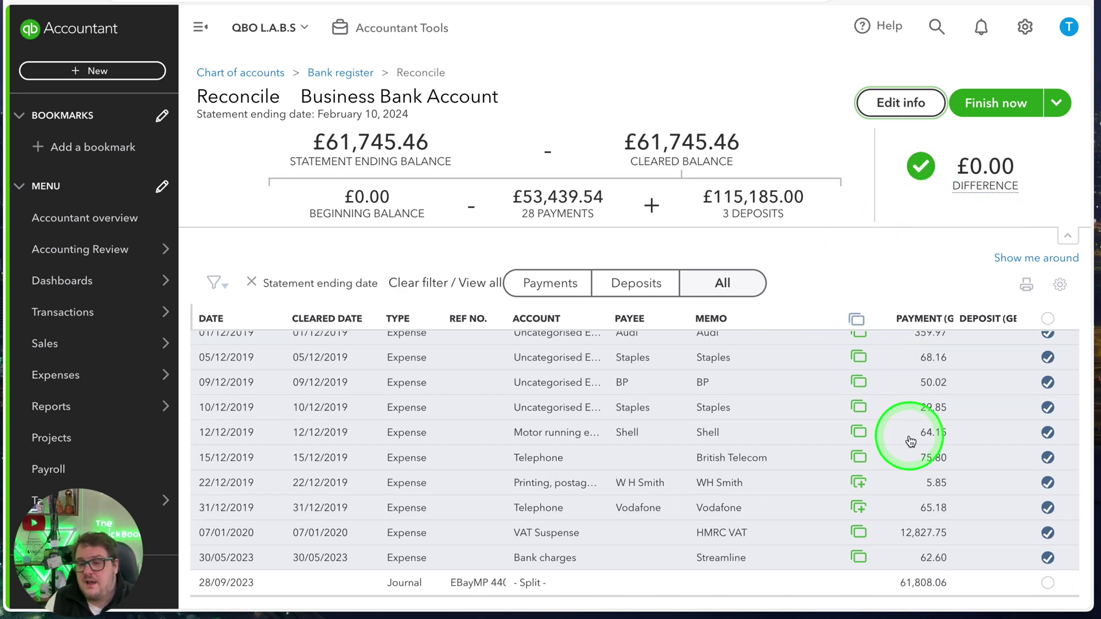
pyautogui.scroll(10, 915, 433)
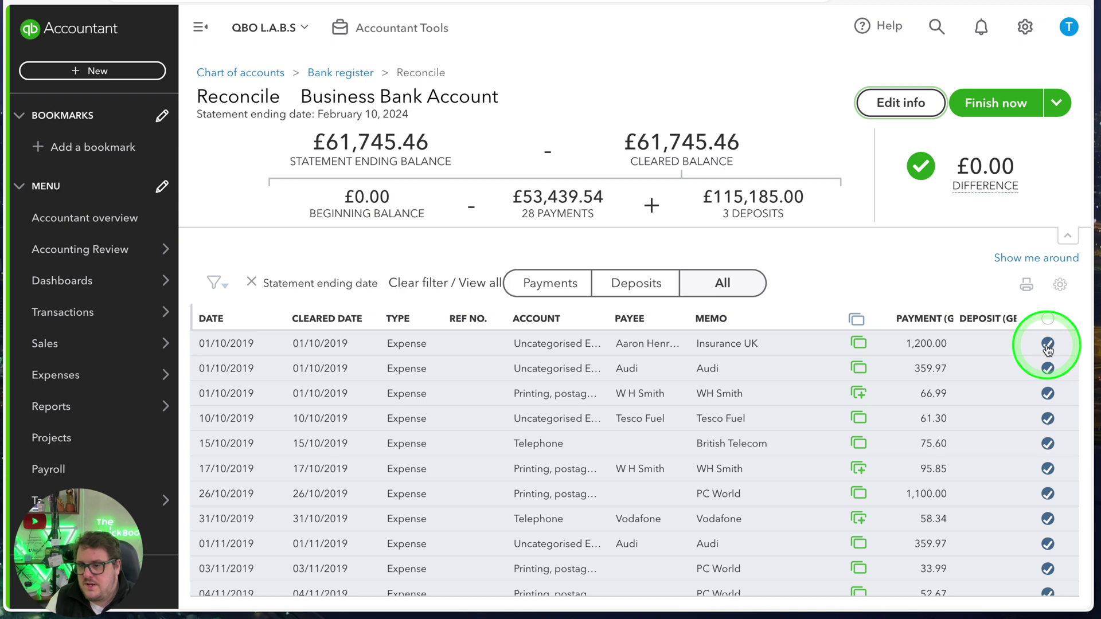
pyautogui.moveTo(861, 345)
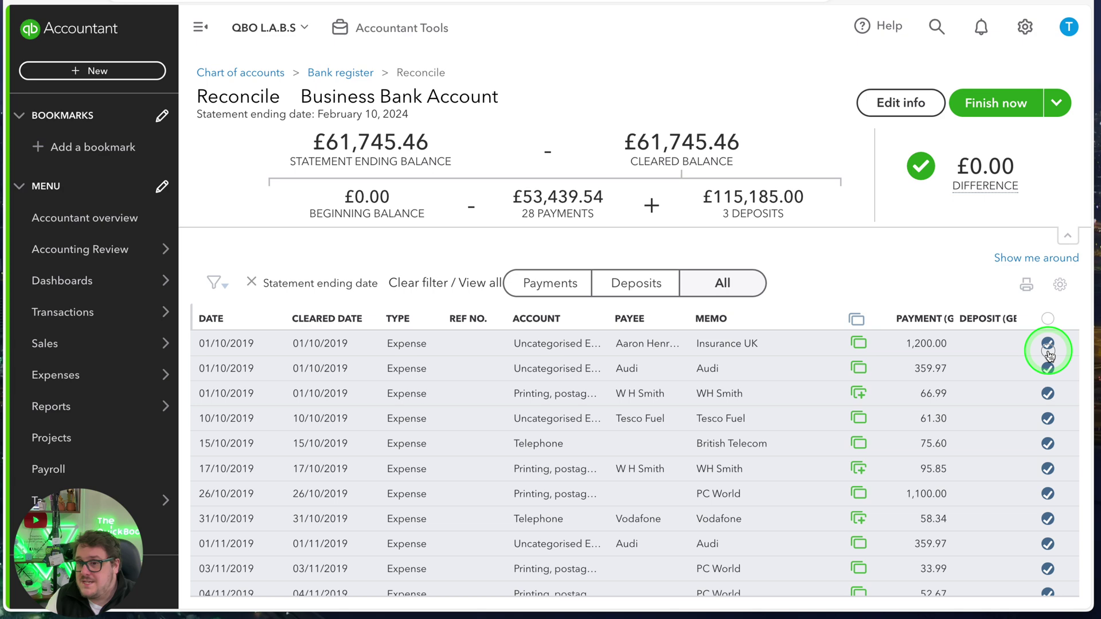
# Unmark the 1,200.00 Insurance UK payment as cleared, check the effect on the difference, and mark it cleared again.
pyautogui.click(1048, 344)
pyautogui.moveTo(922, 179)
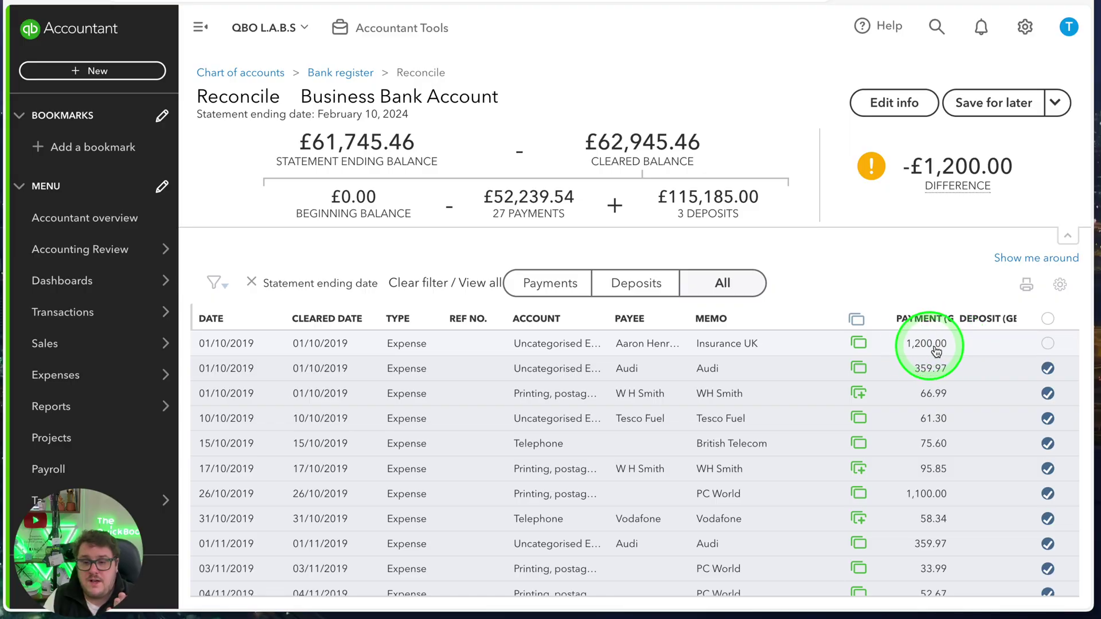
pyautogui.click(1047, 344)
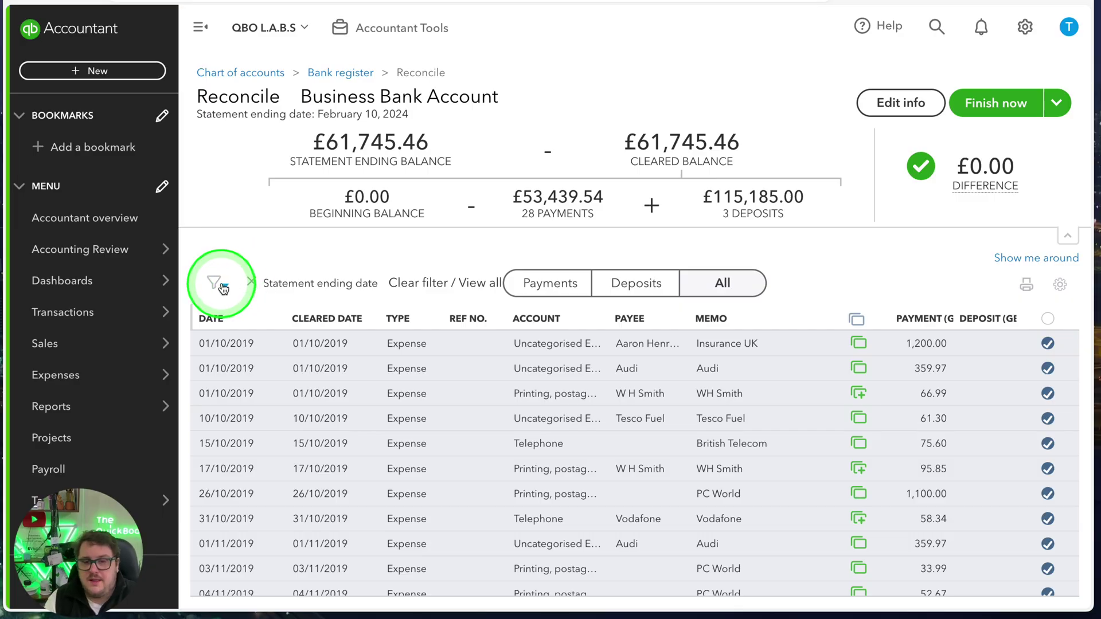
# View the transaction filter options and the editable statement information, closing both without making changes.
pyautogui.click(223, 287)
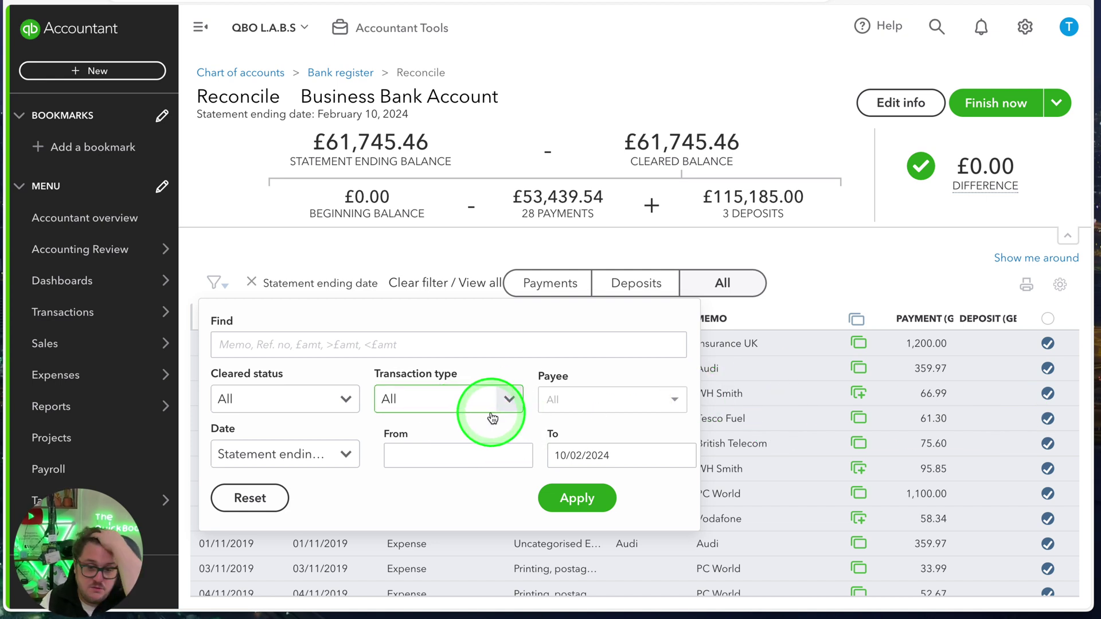
pyautogui.click(343, 255)
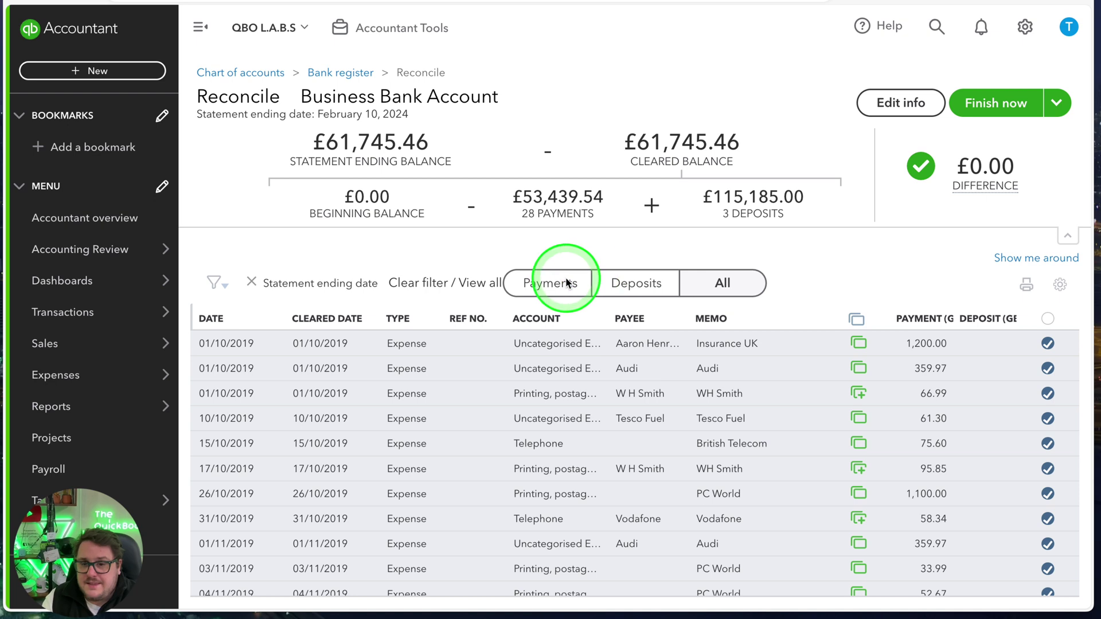
pyautogui.moveTo(967, 169)
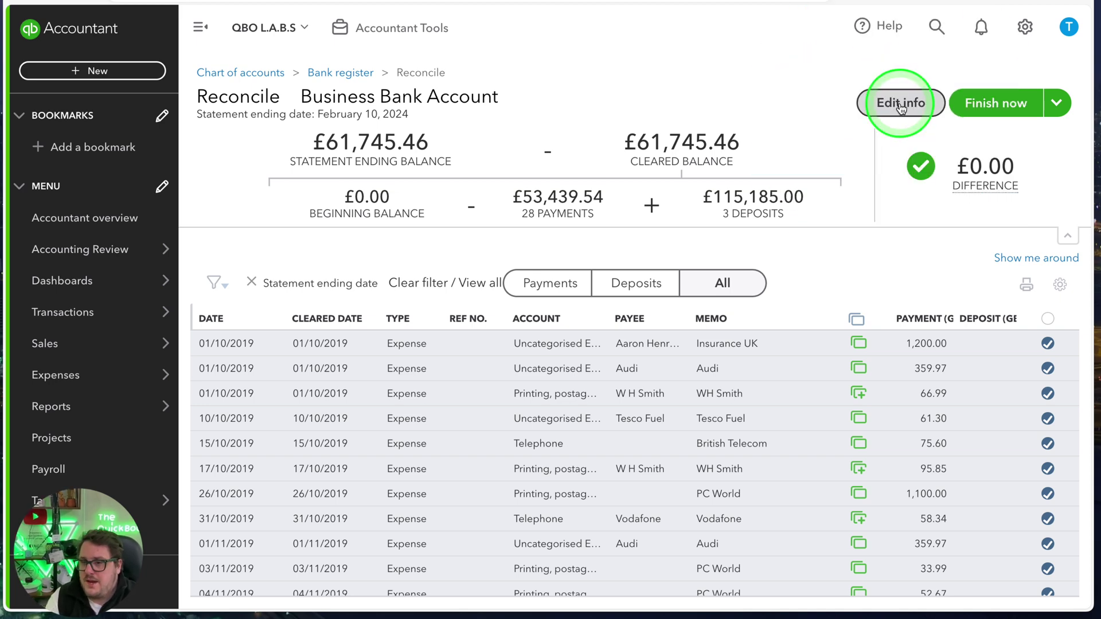
pyautogui.click(901, 105)
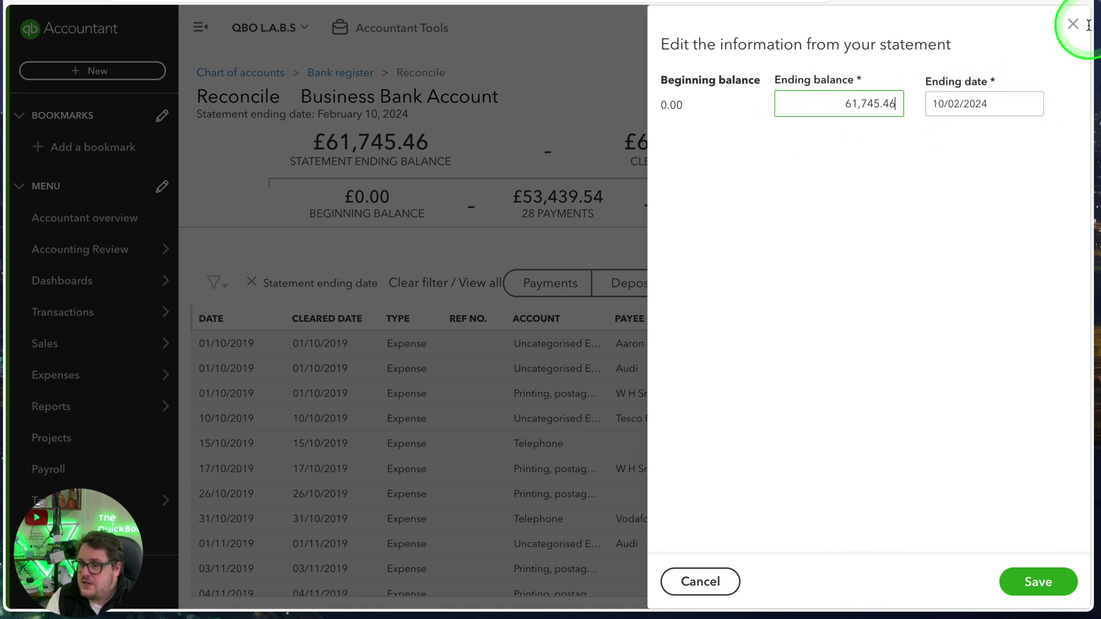
pyautogui.click(1071, 25)
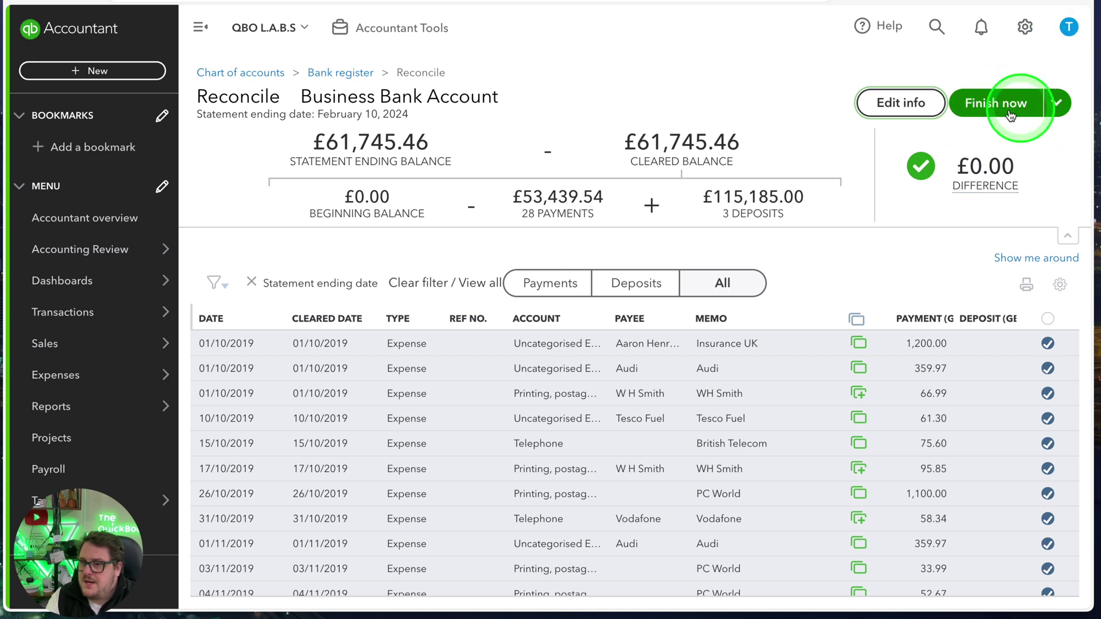
# Review the options for closing the reconciliation, then finish reconciling the Business Bank Account.
pyautogui.click(1057, 104)
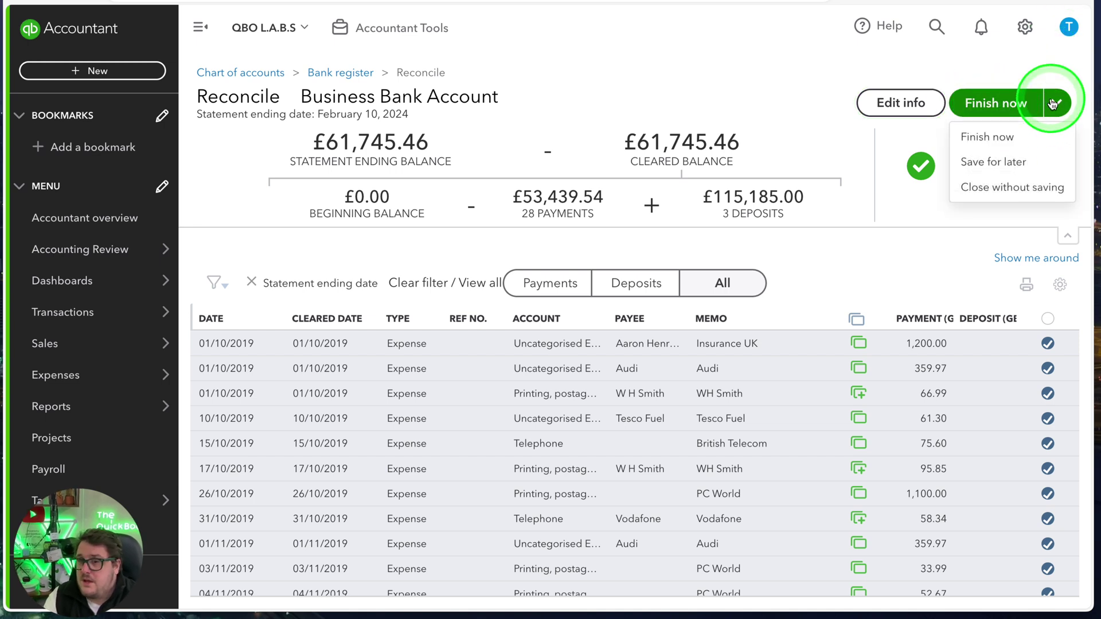
pyautogui.click(1001, 164)
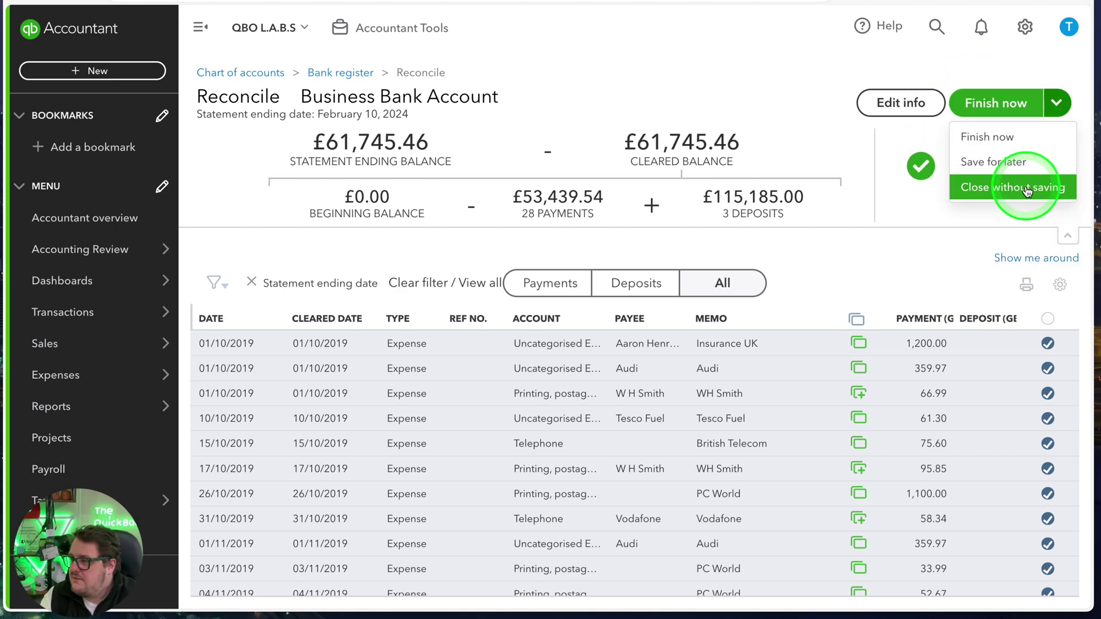
pyautogui.click(983, 111)
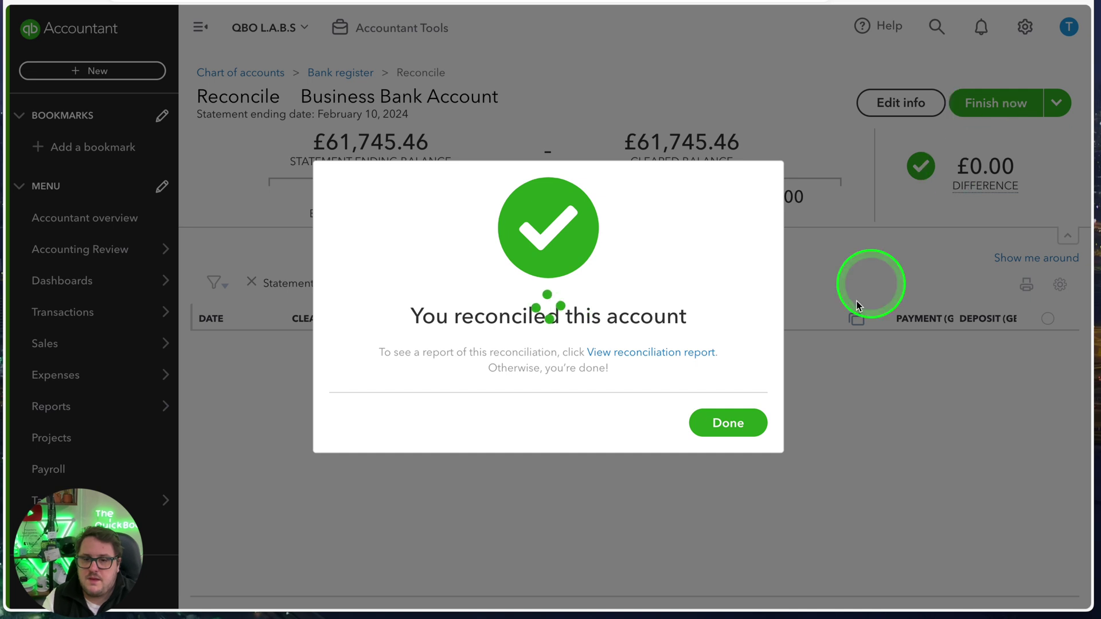
pyautogui.click(727, 423)
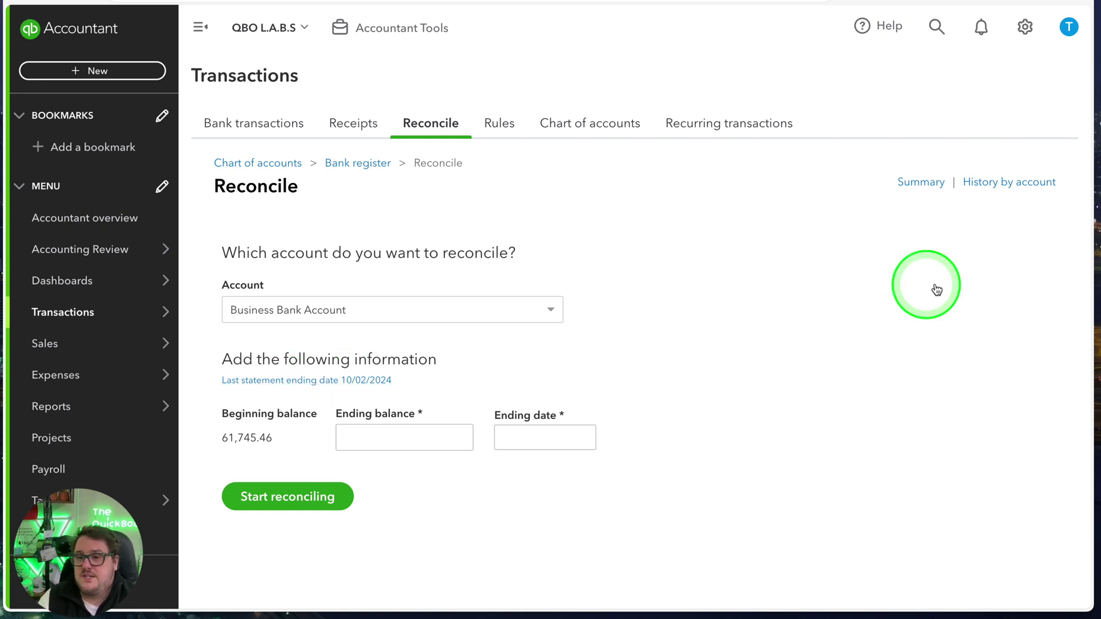
# Open the reconciliation history by account and view the statement attachments for the 10/02/2024 reconciliation.
pyautogui.click(1005, 183)
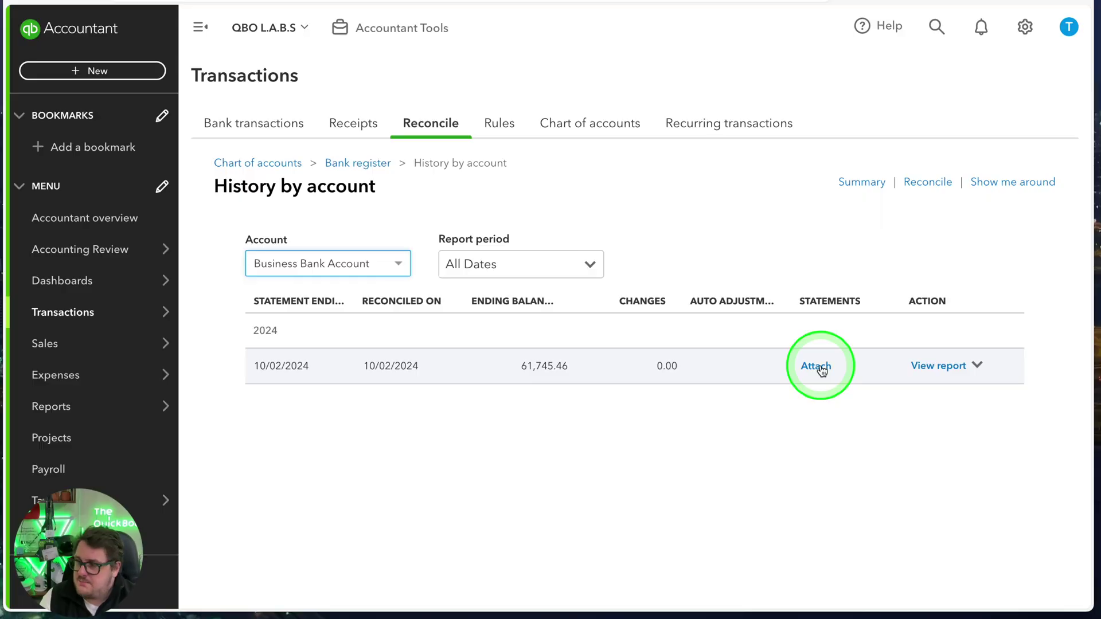
pyautogui.click(817, 366)
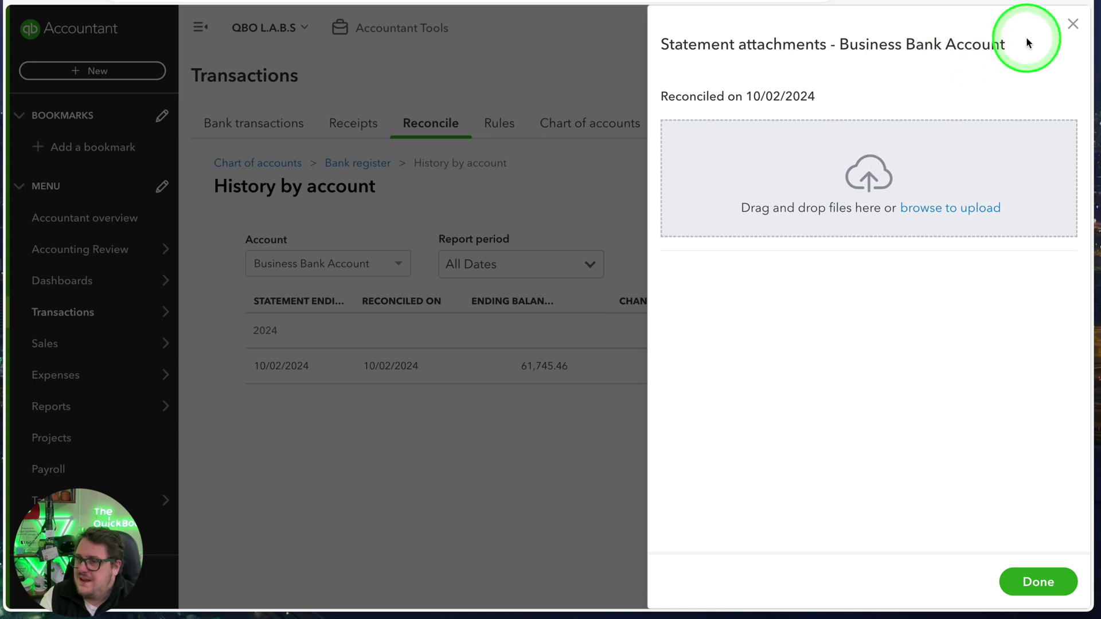
pyautogui.click(1070, 25)
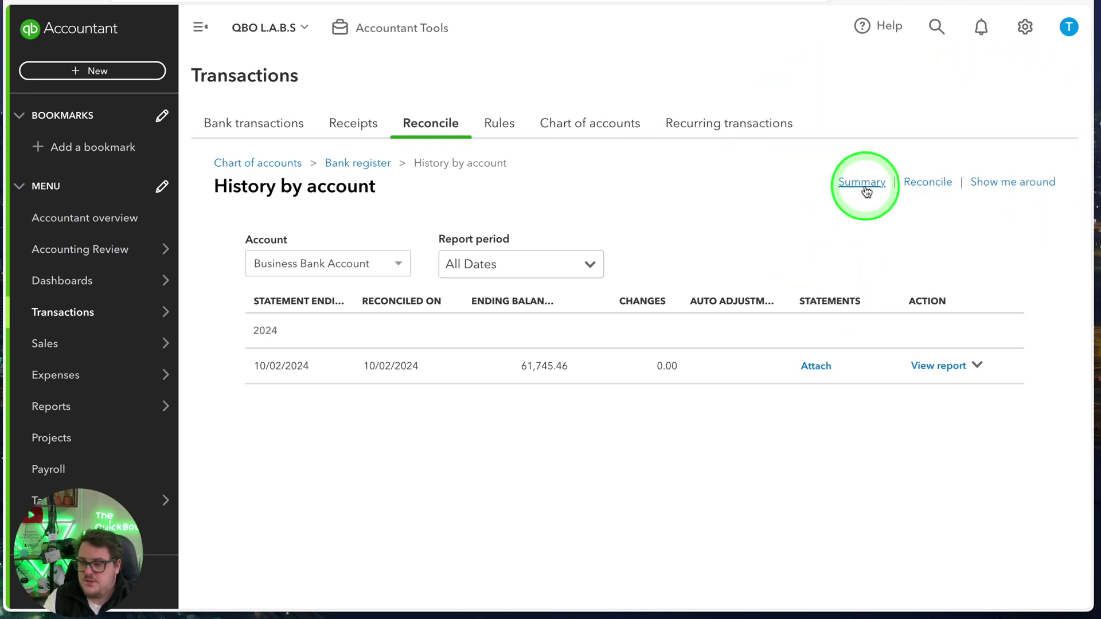
# View the reconciliation summary, and open the help for fixing the Business Bank account's beginning balance discrepancy.
pyautogui.click(863, 182)
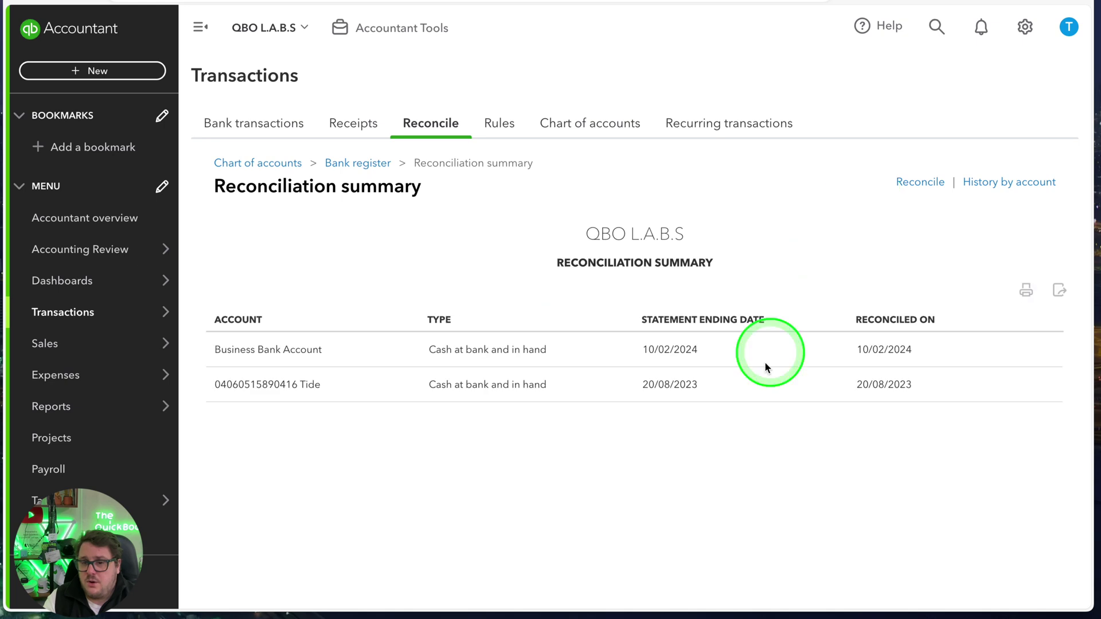
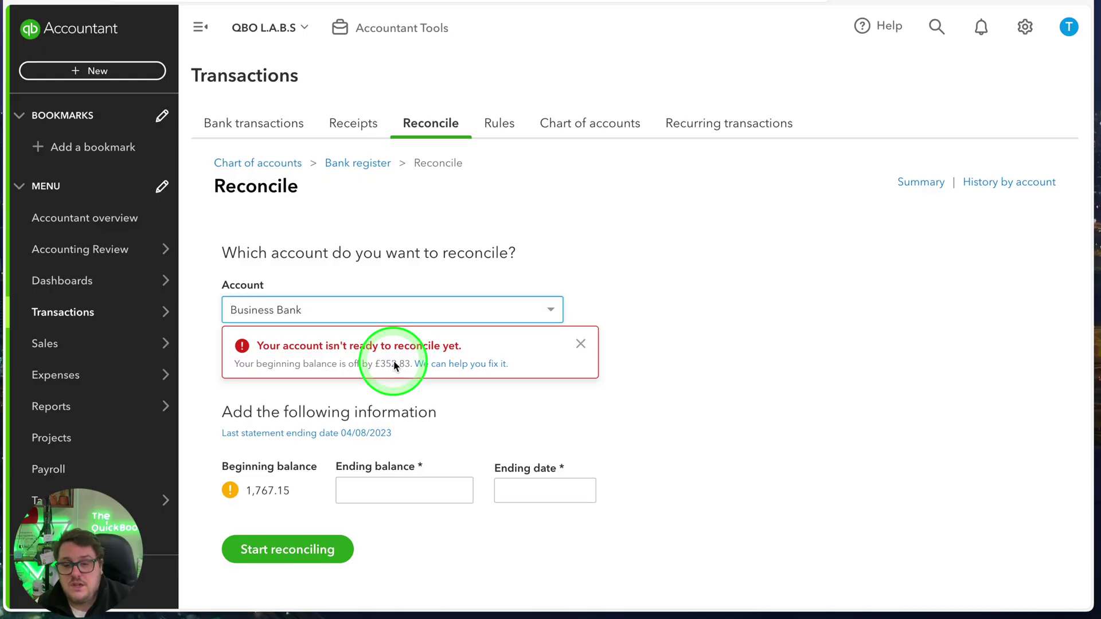
pyautogui.click(455, 364)
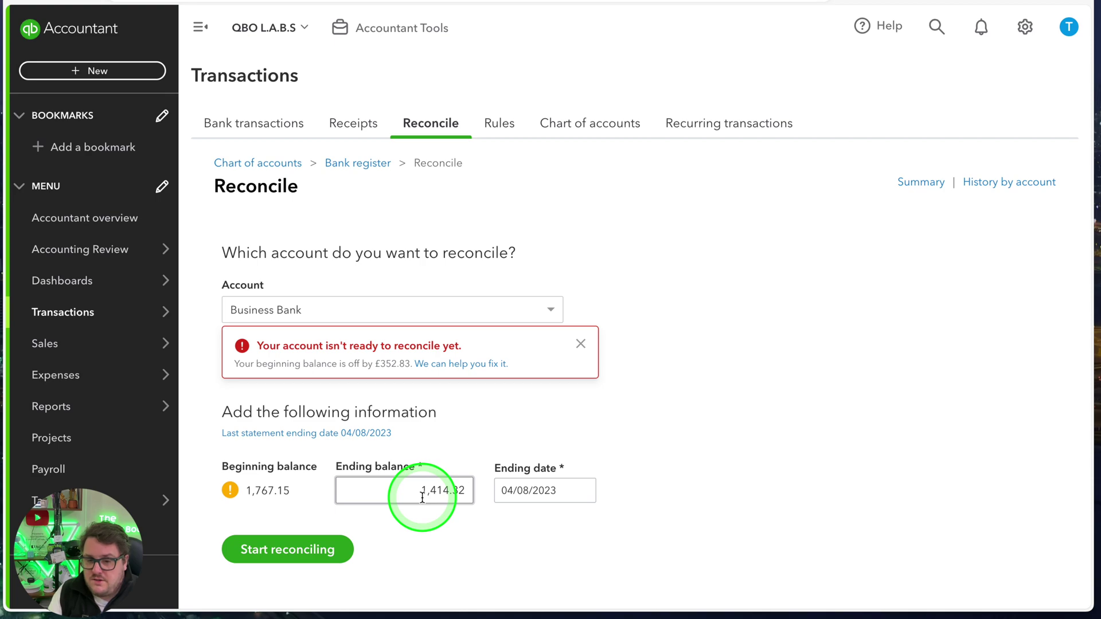
# Reconcile the Business Bank account with an ending balance of 1,414.32 and ending date 04/08/2023, and finish the reconciliation.
pyautogui.click(530, 487)
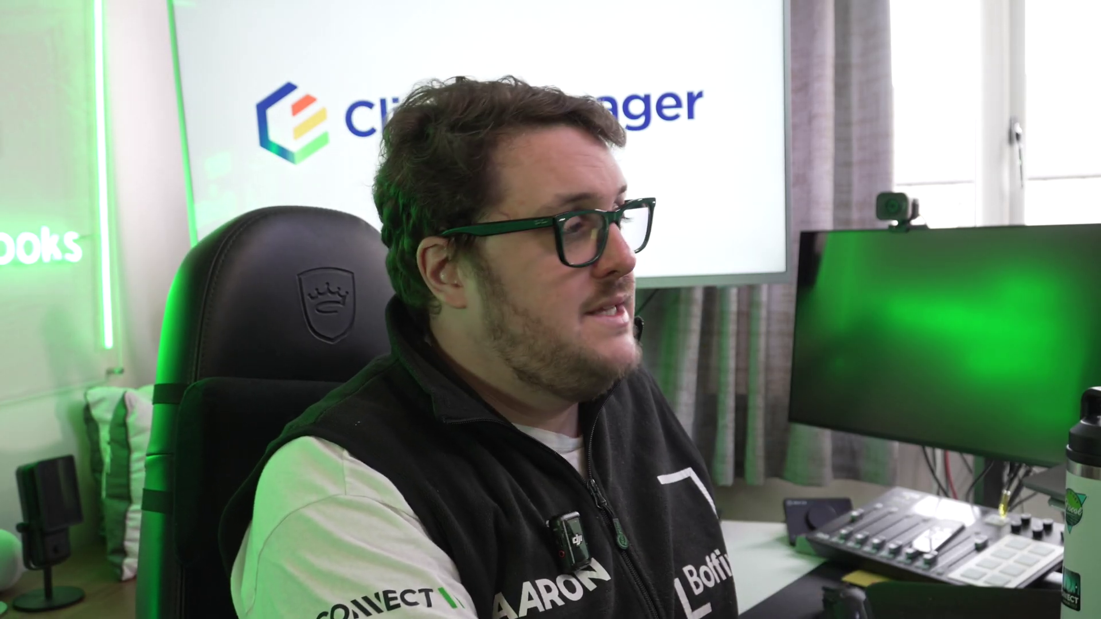
pyautogui.click(258, 547)
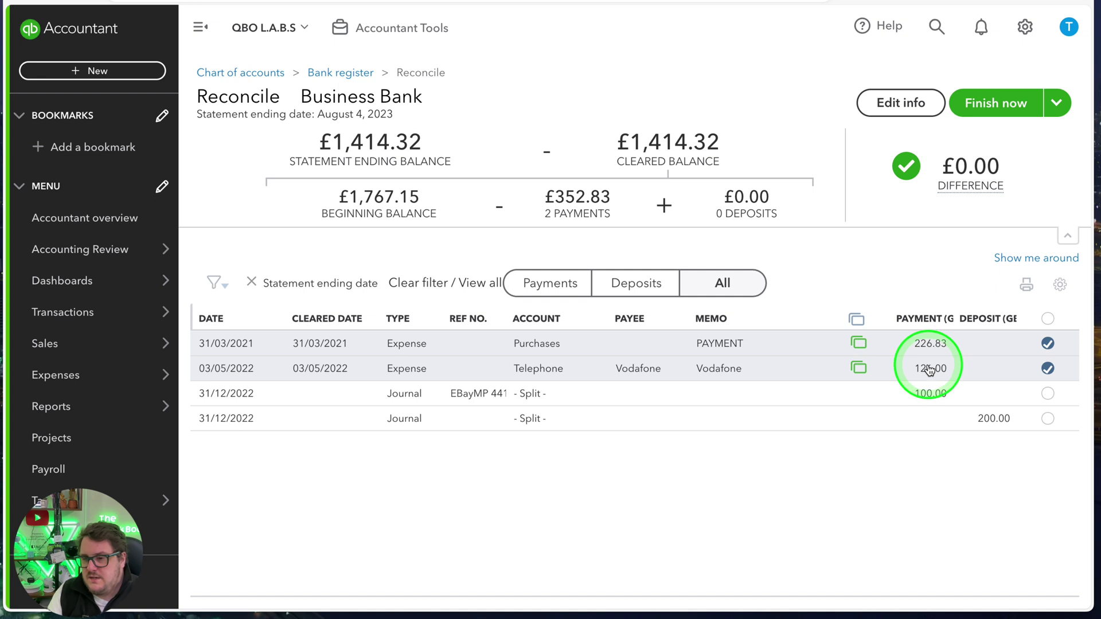
pyautogui.click(1022, 114)
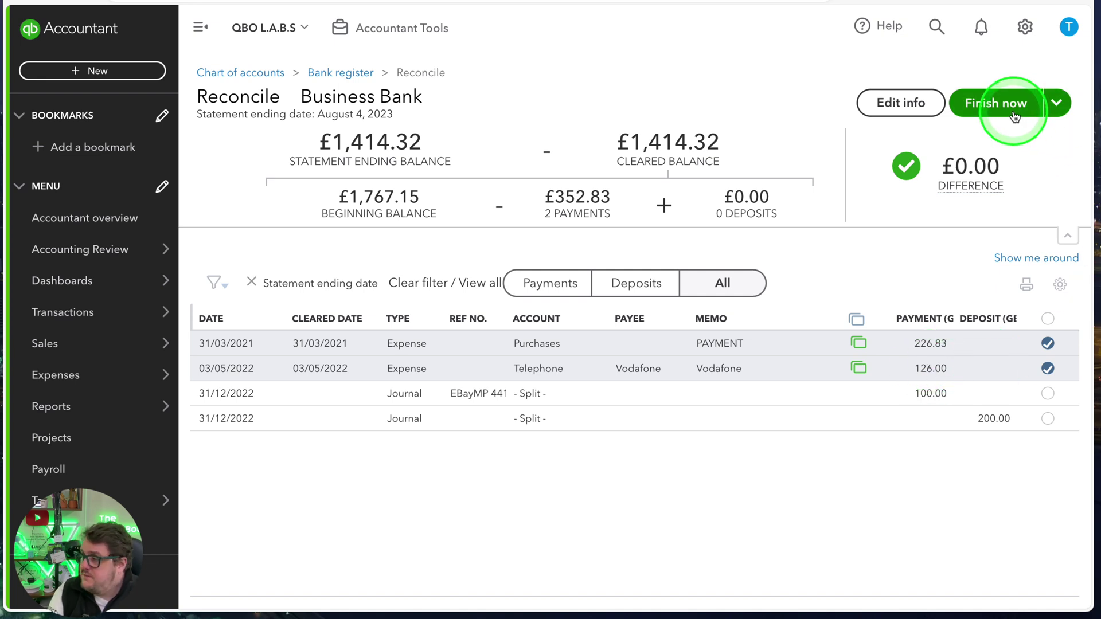